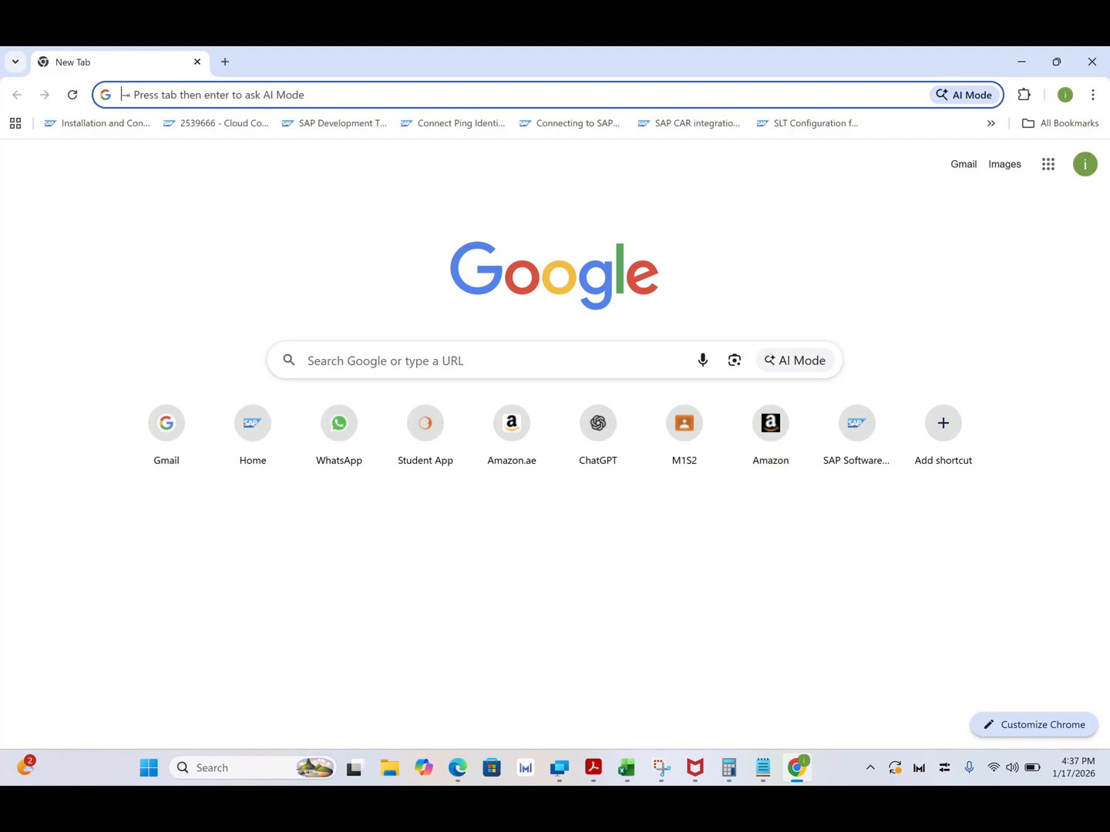
{"action": "type", "text": "sap.com"}
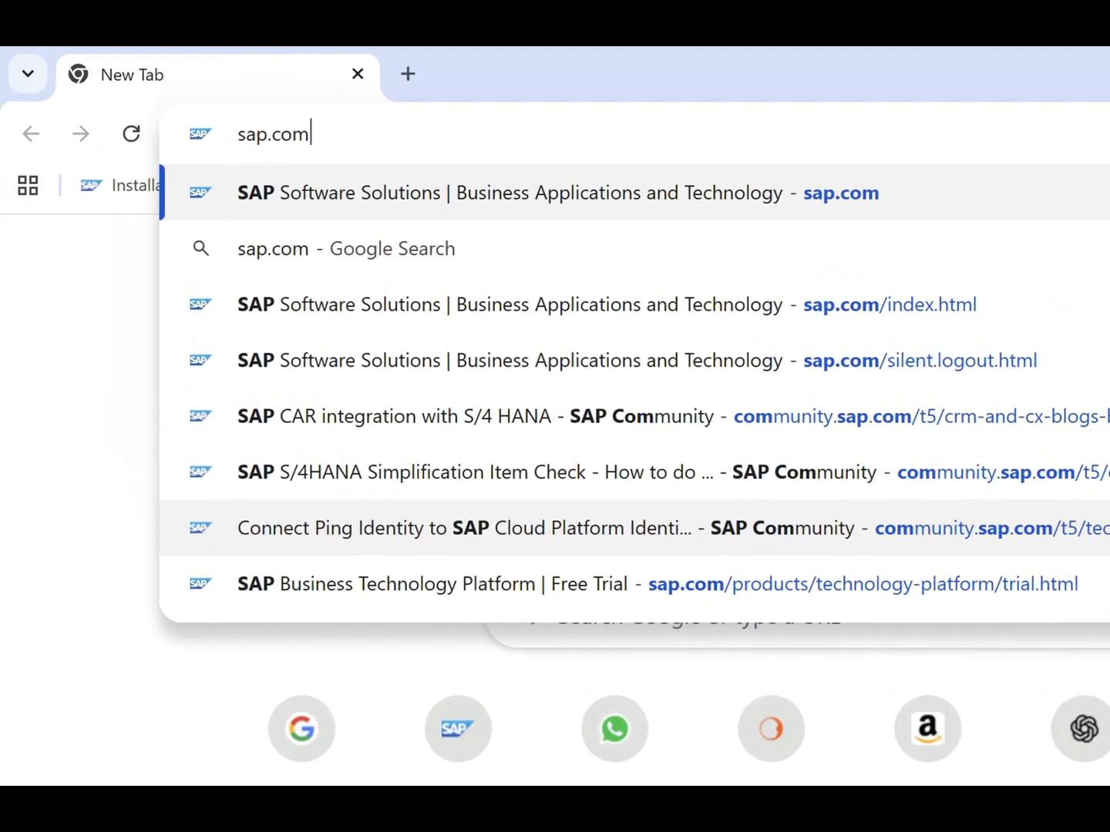
{"action": "key", "text": "Return"}
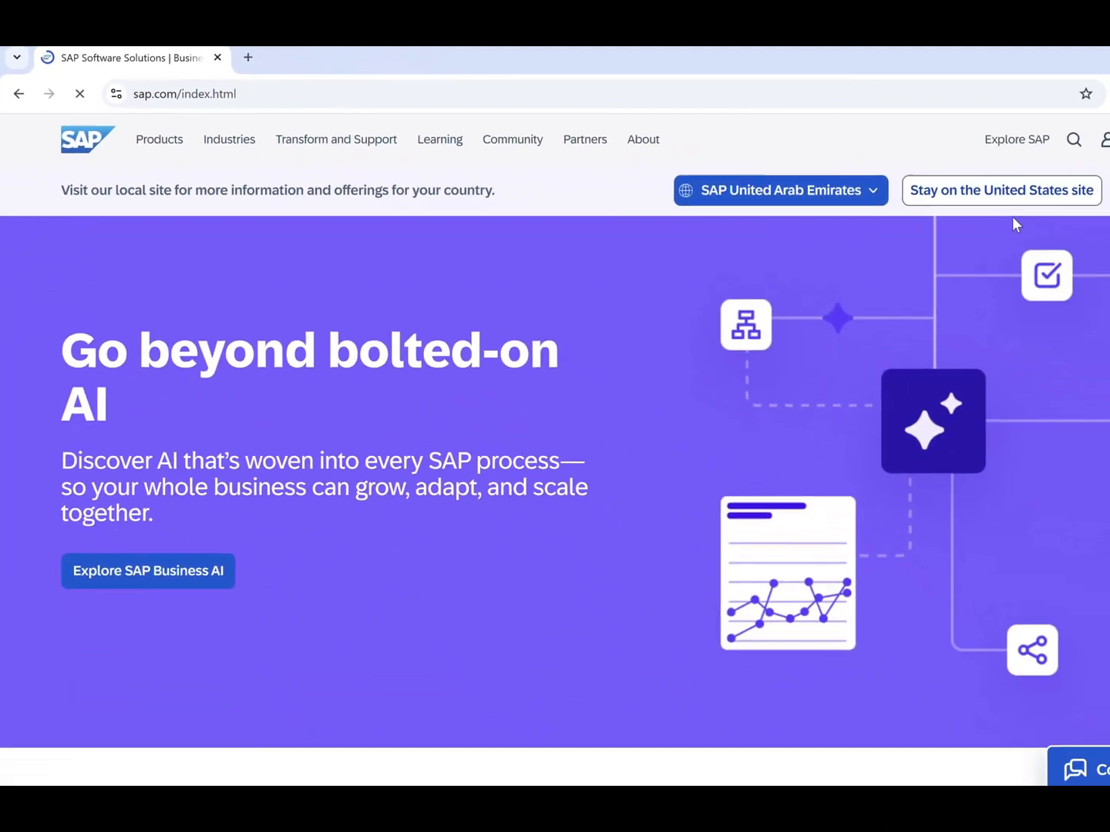
{"action": "left_click", "coordinate": [1106, 140]}
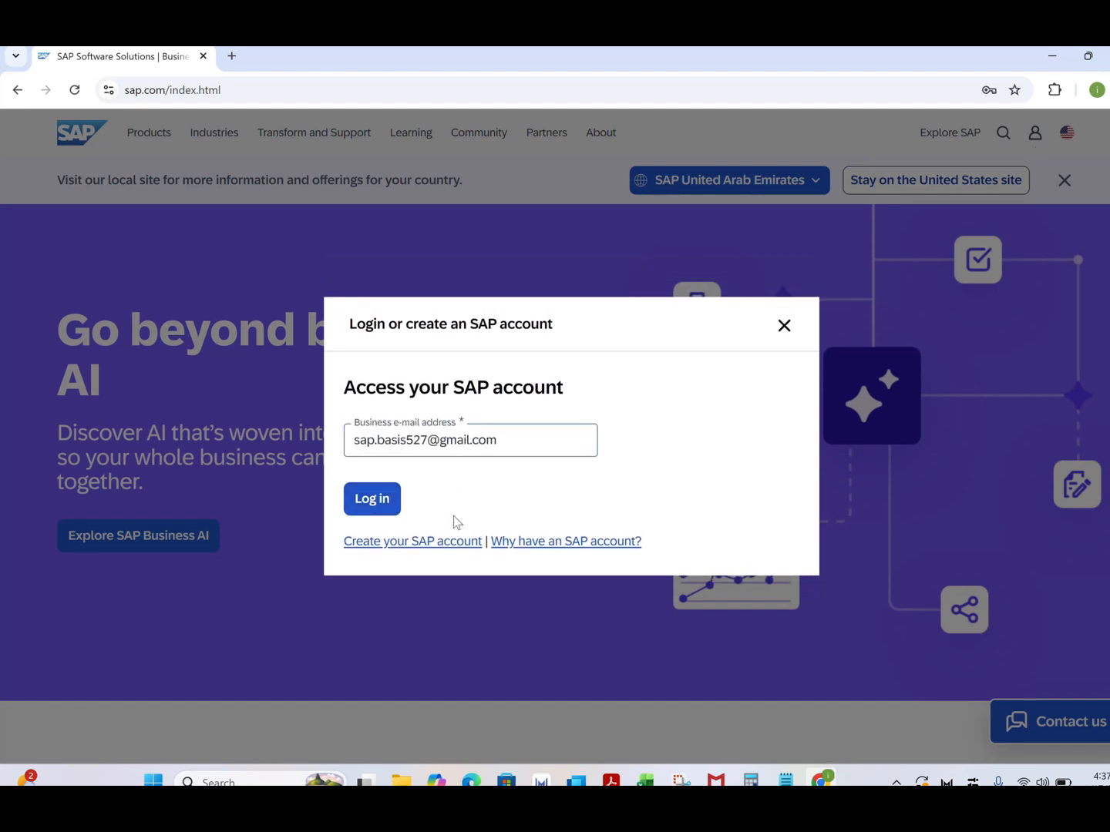
{"action": "left_click", "coordinate": [414, 545]}
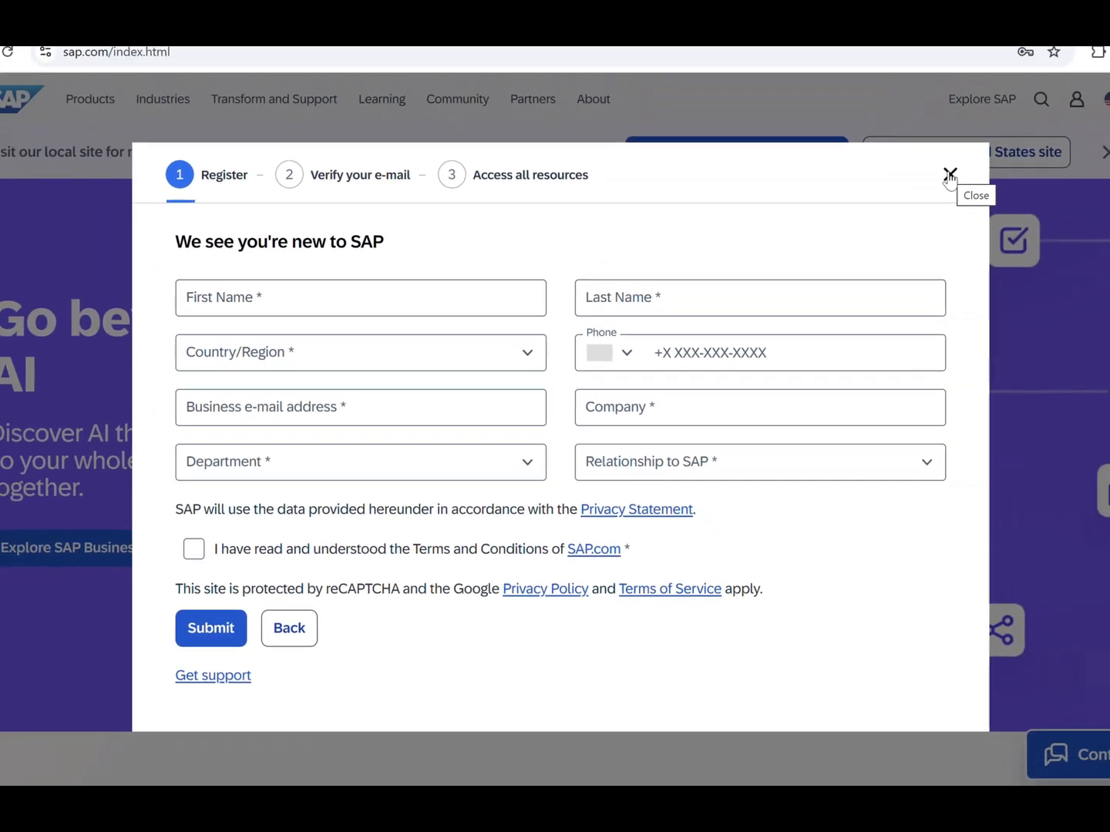
{"action": "left_click", "coordinate": [1063, 108]}
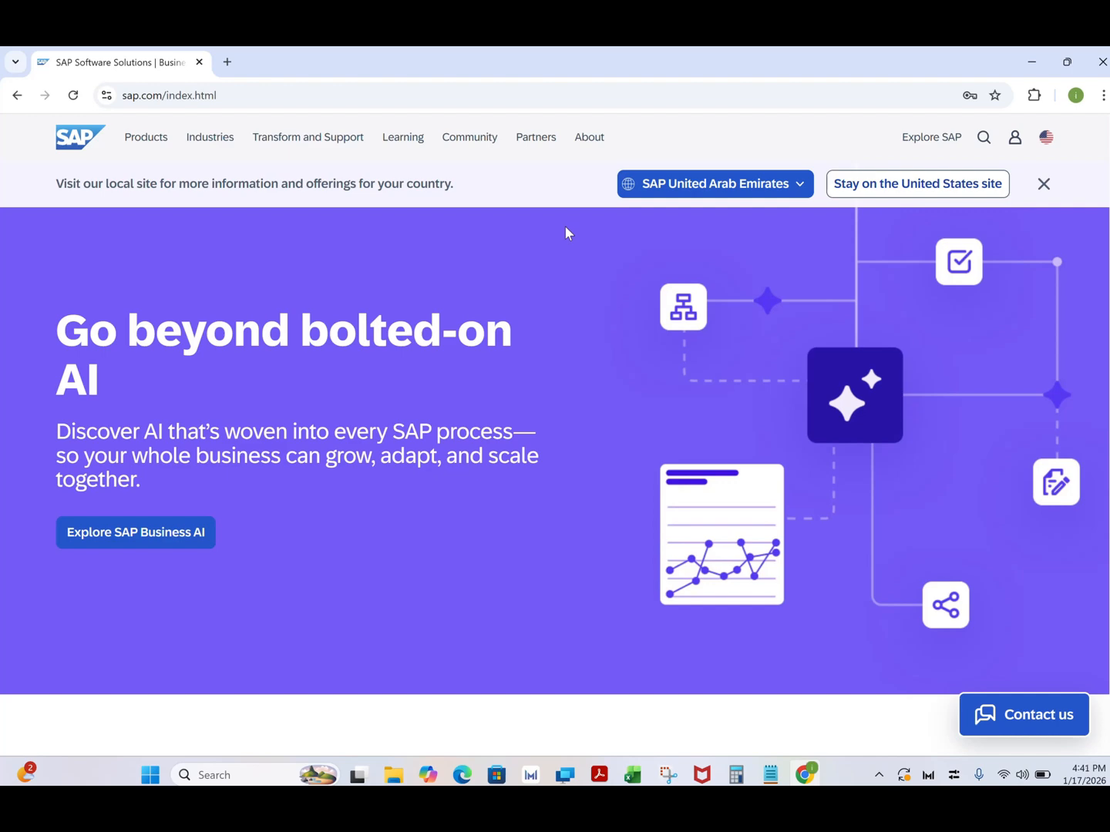
Open a new browser tab and go to the SAP BTP Cockpit trial site cockpit.hanatrial.ondemand.com
{"action": "left_click", "coordinate": [227, 62]}
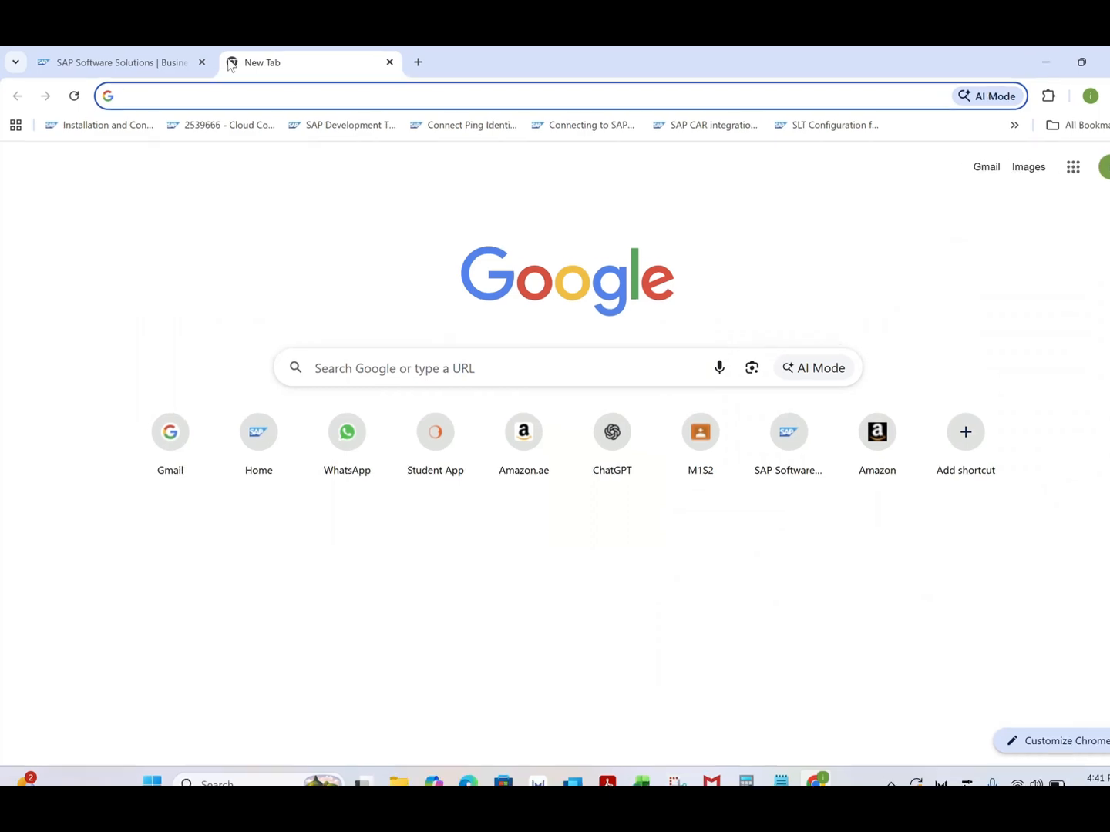
{"action": "type", "text": "cockpit.hanatrial.ondemand.com"}
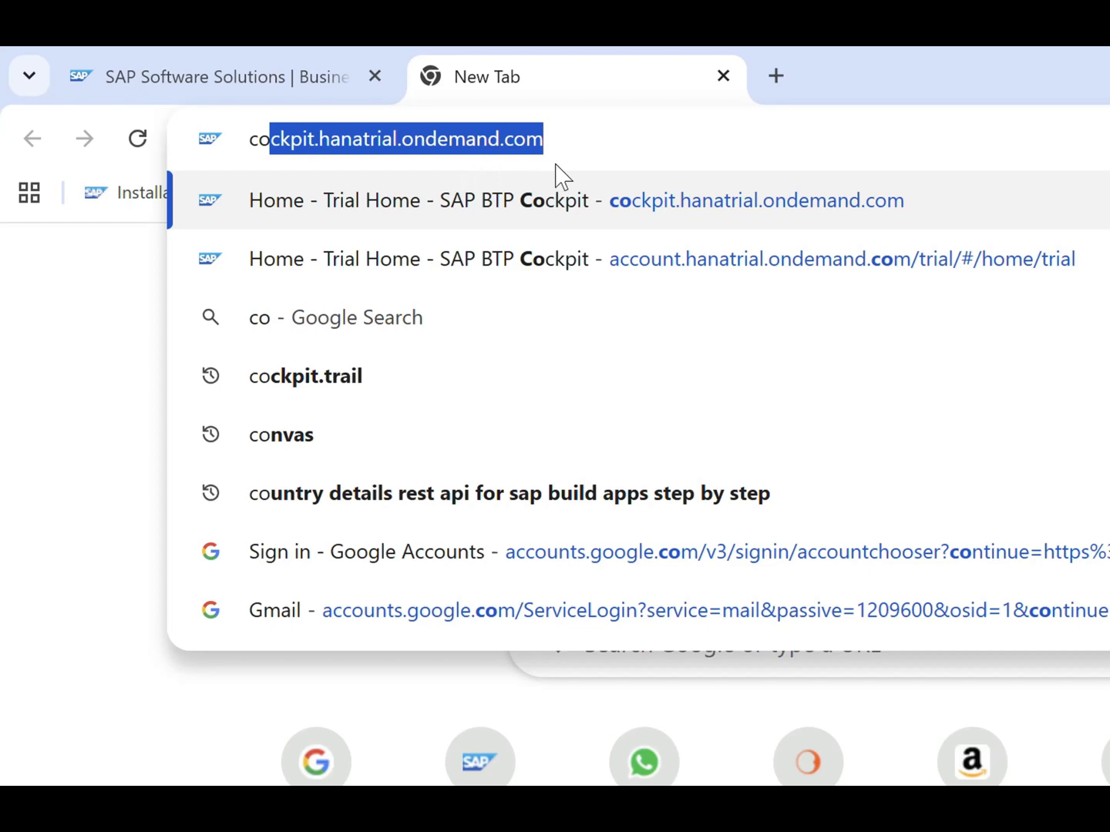
{"action": "key", "text": "Return"}
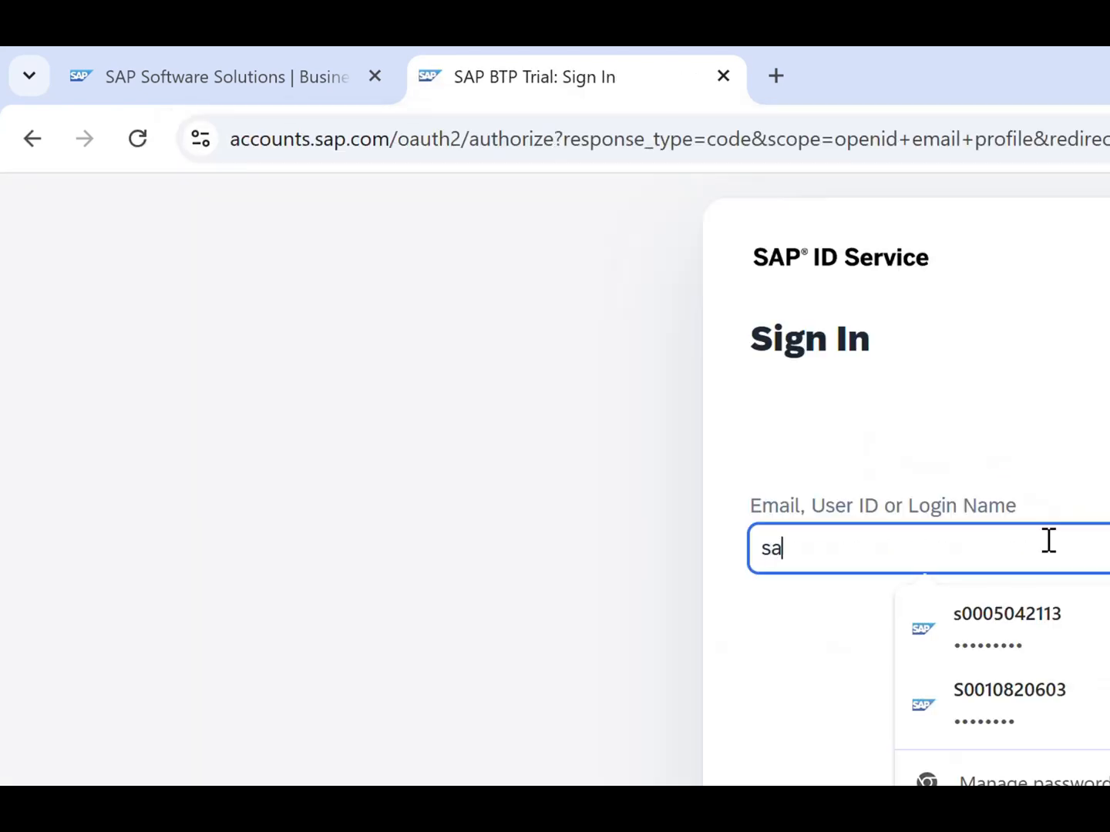
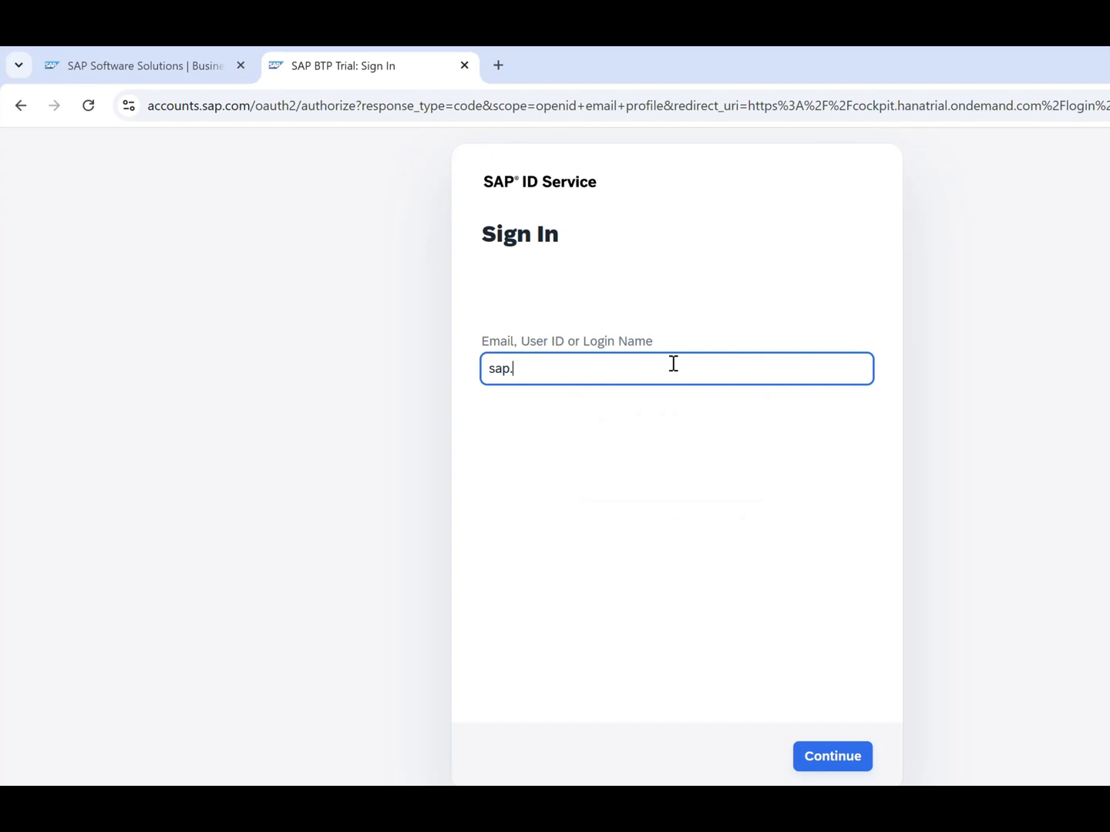
Enter the account e-mail address on the SAP ID Service sign-in page and continue
{"action": "key", "text": "Return"}
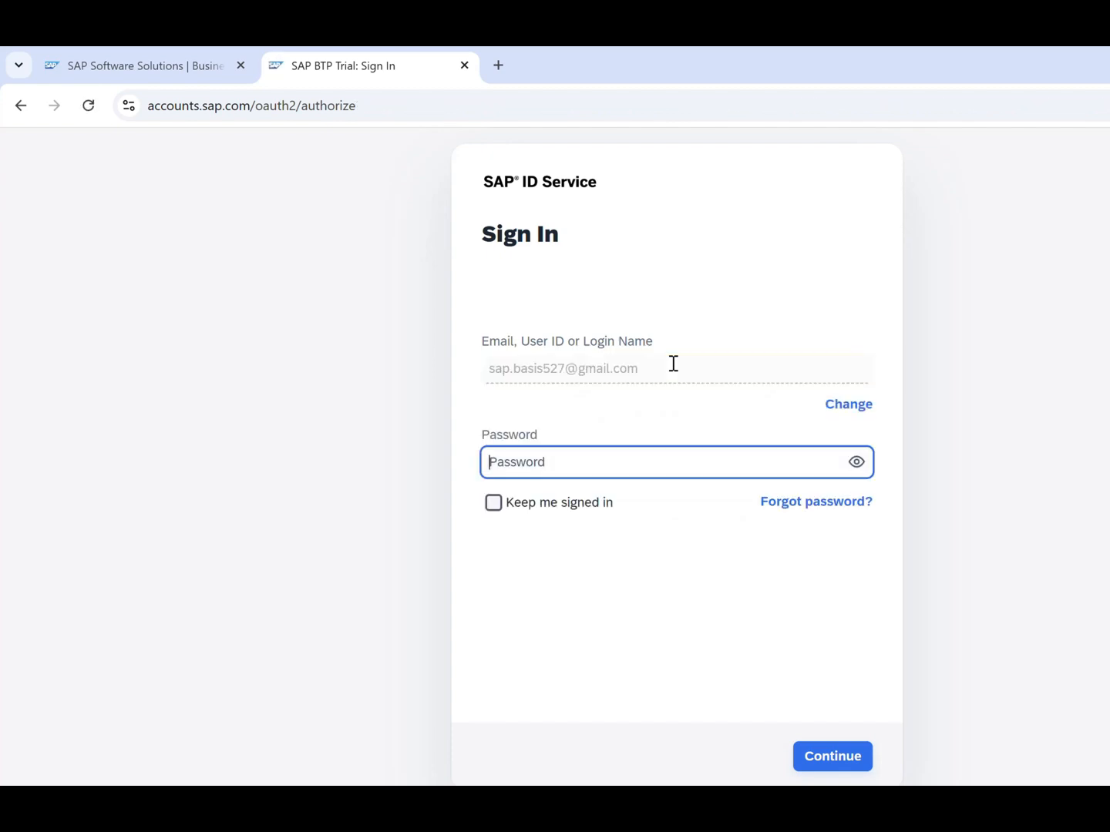
Enter the account password and continue signing in
{"action": "type", "text": "••••••••••••"}
{"action": "key", "text": "Return"}
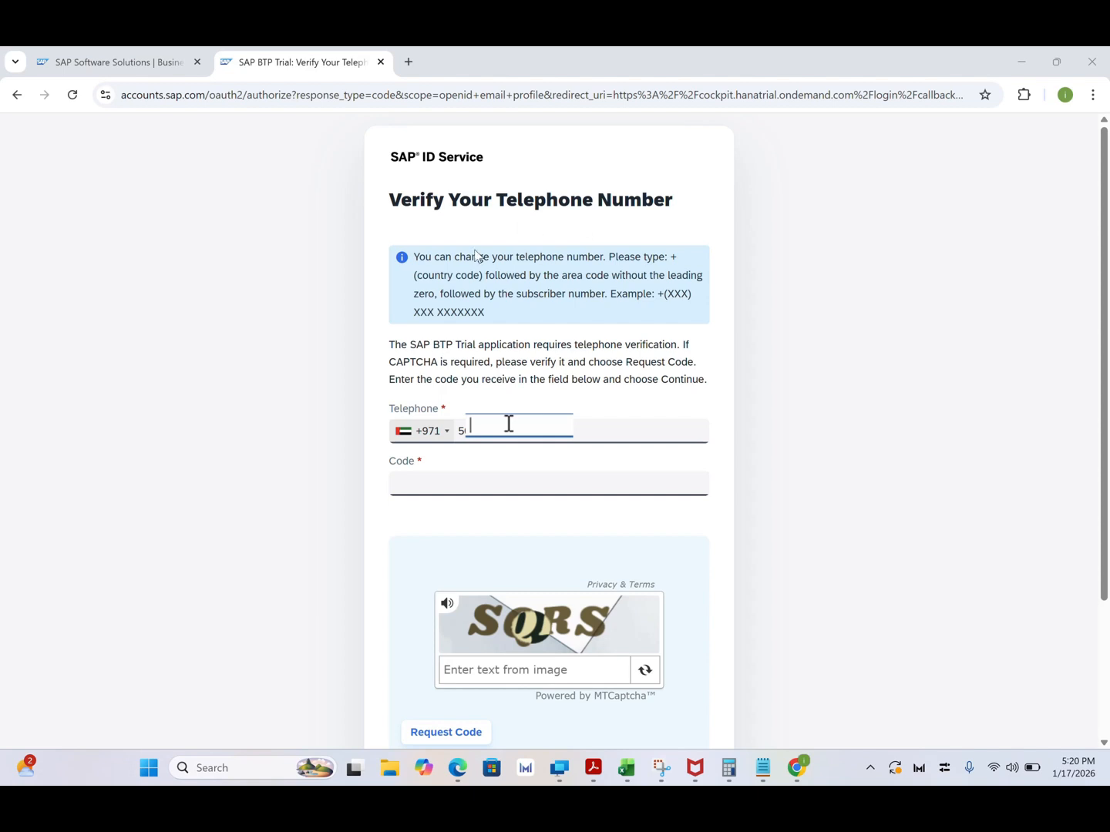
Verify the captcha with the text SQRS and request the telephone verification code
{"action": "left_click", "coordinate": [497, 679]}
{"action": "type", "text": "SQRS"}
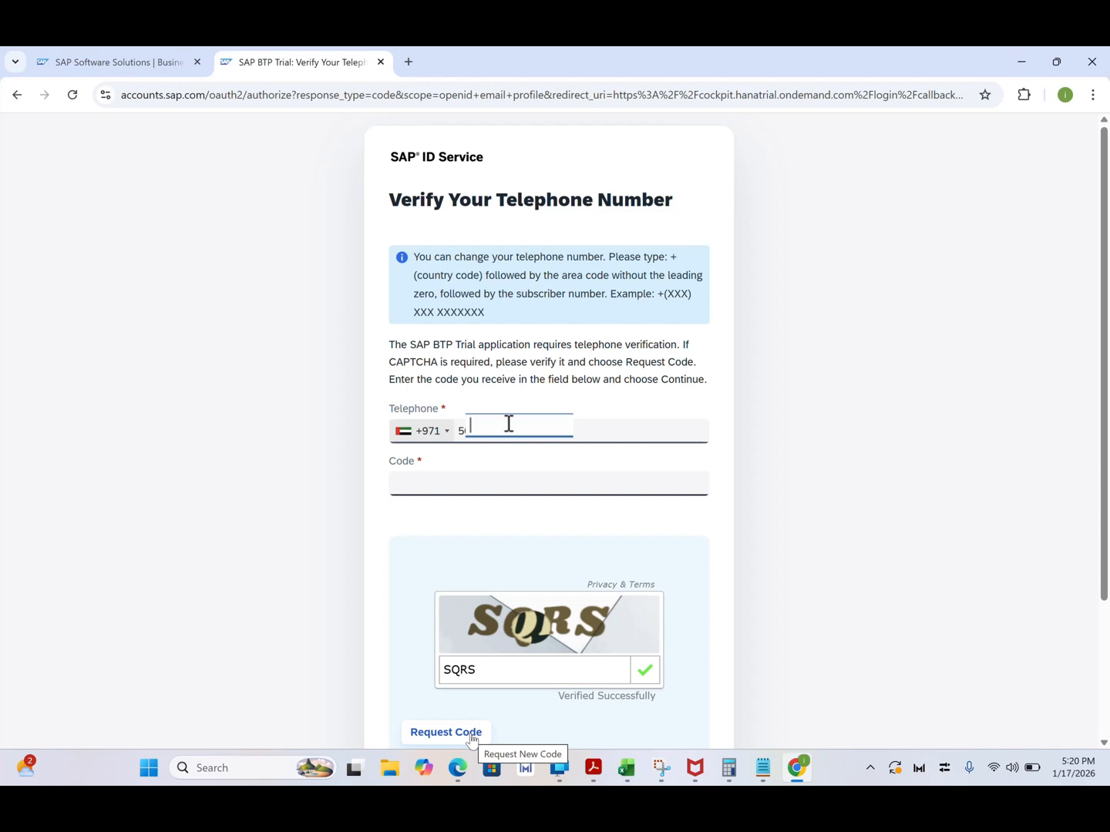
{"action": "left_click", "coordinate": [481, 481]}
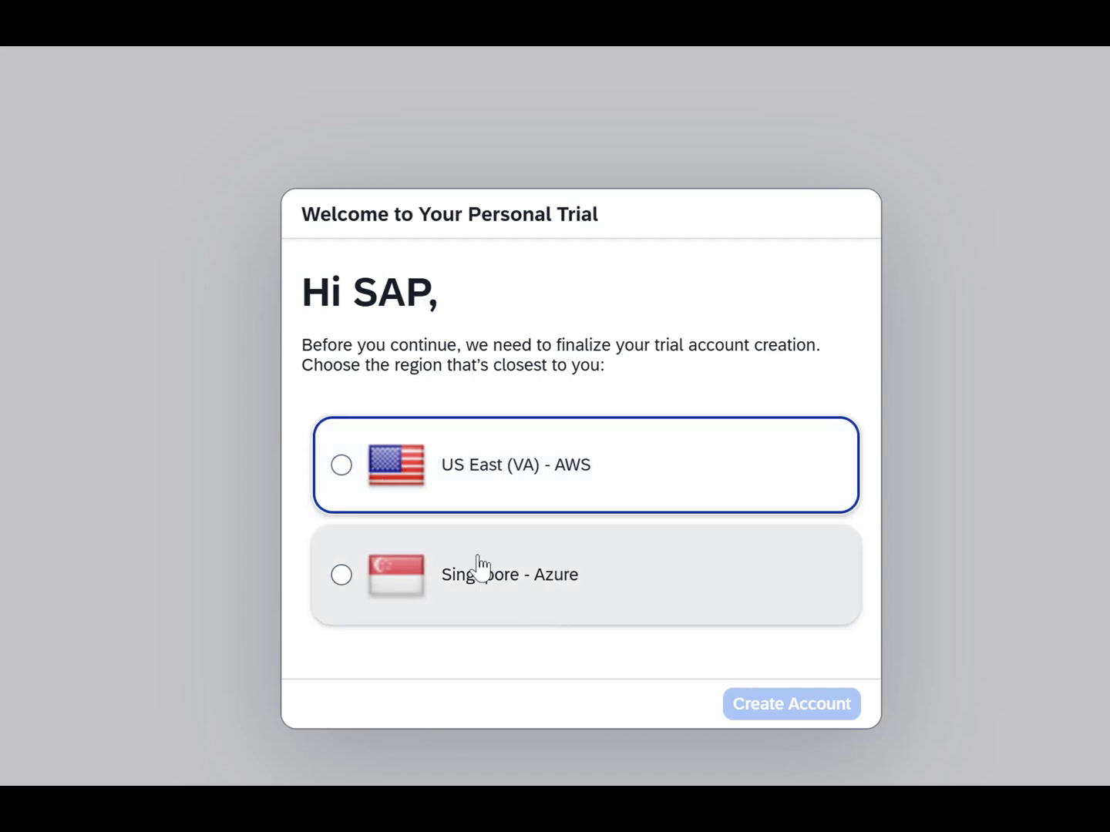
Choose the US East (VA) - AWS region, create the trial account and continue
{"action": "left_click", "coordinate": [341, 466]}
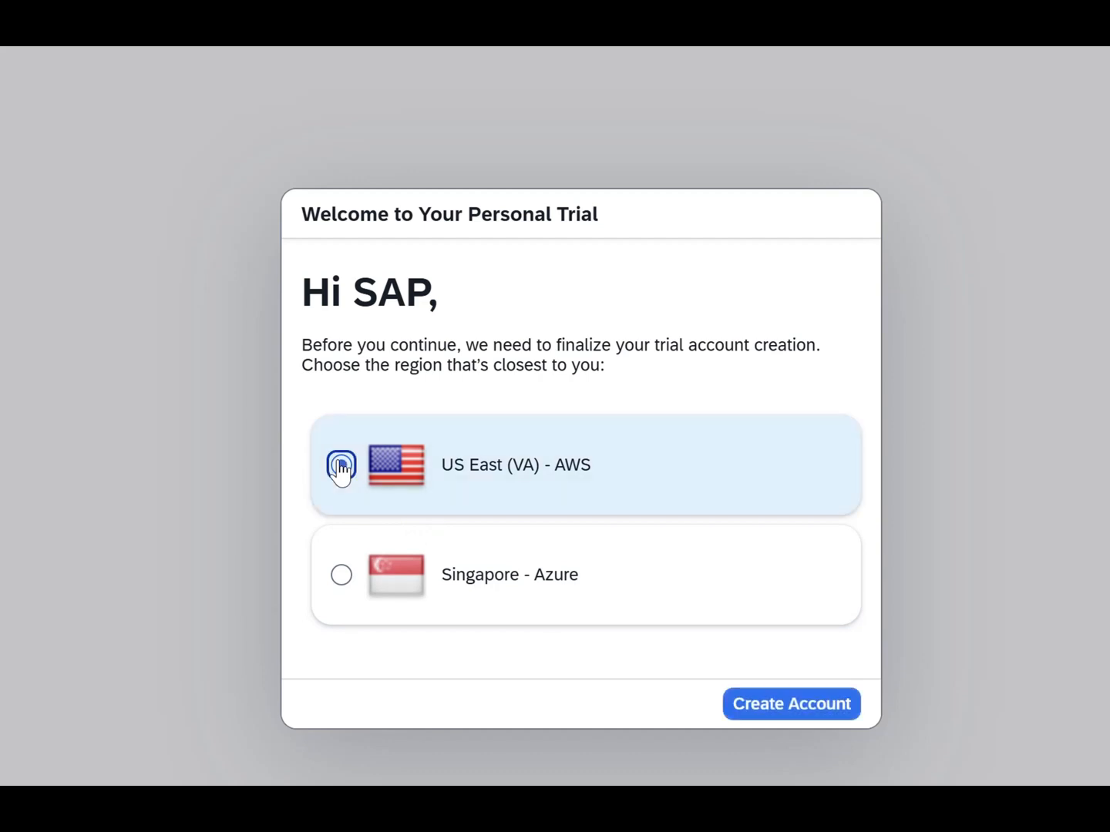
{"action": "left_click", "coordinate": [832, 724]}
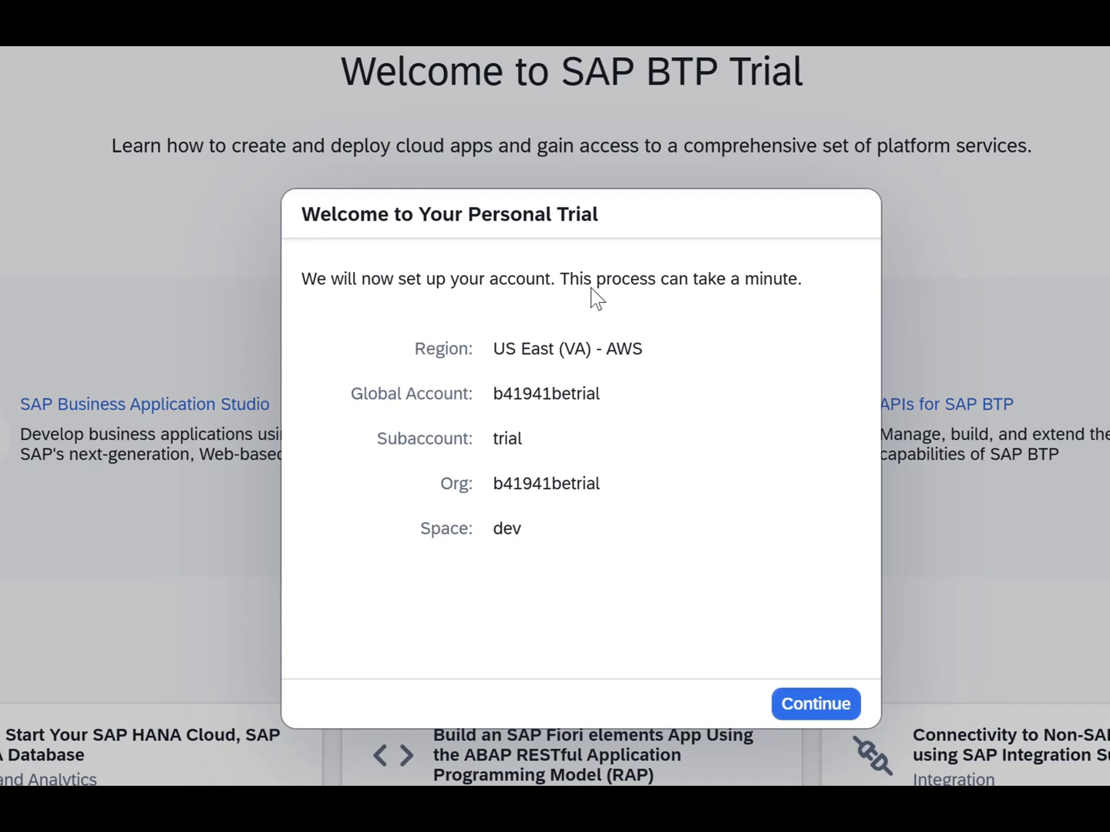
{"action": "left_click", "coordinate": [811, 712]}
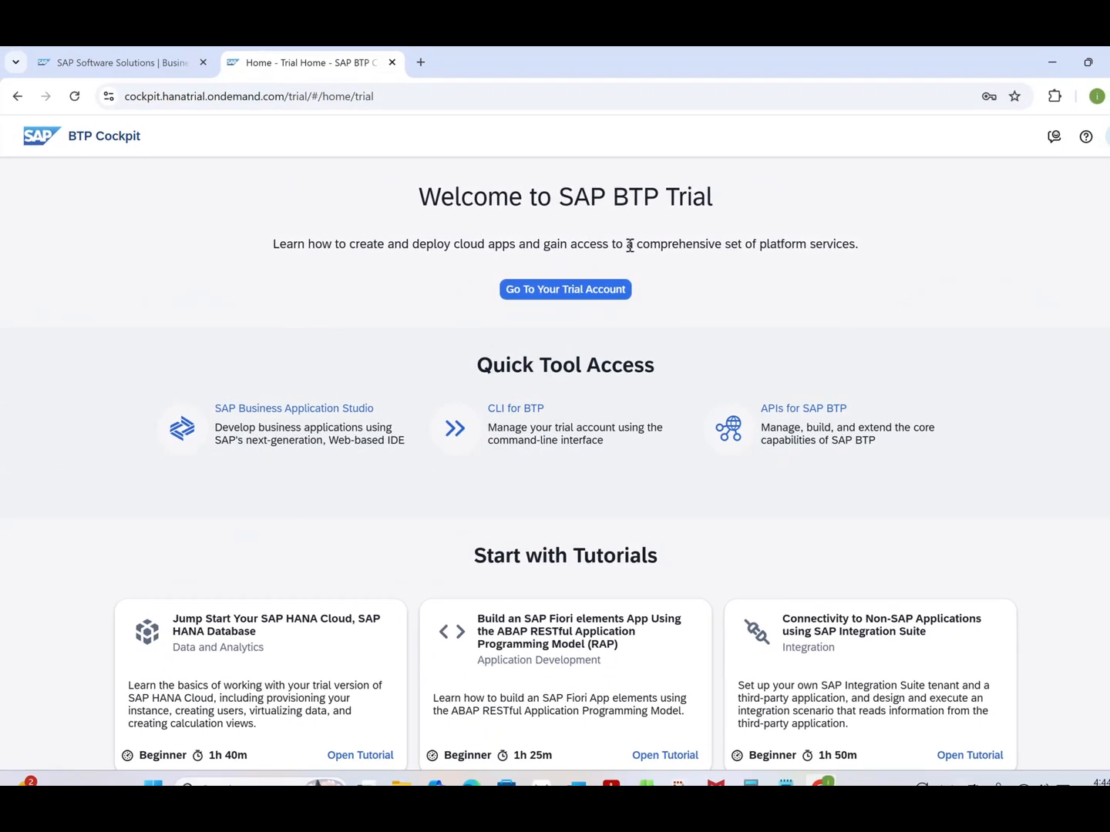
Go to the trial account and open the trial subaccount
{"action": "left_click", "coordinate": [565, 290]}
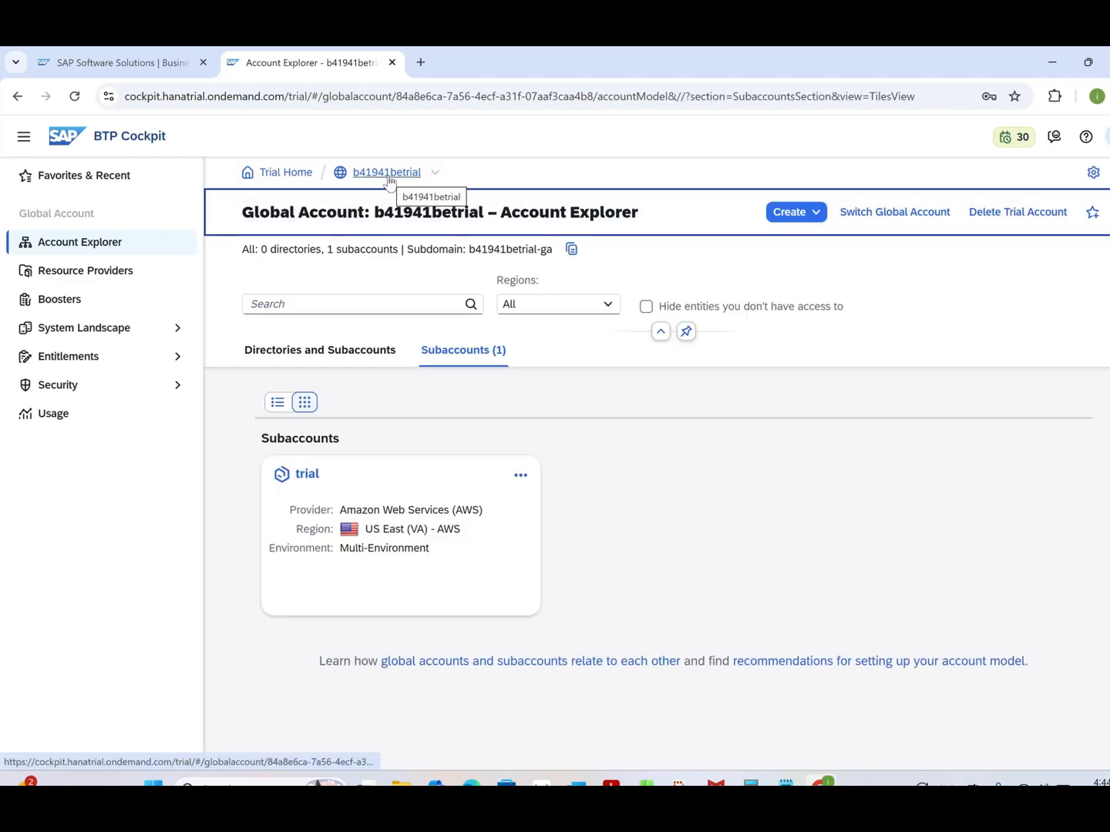
{"action": "left_click", "coordinate": [308, 475]}
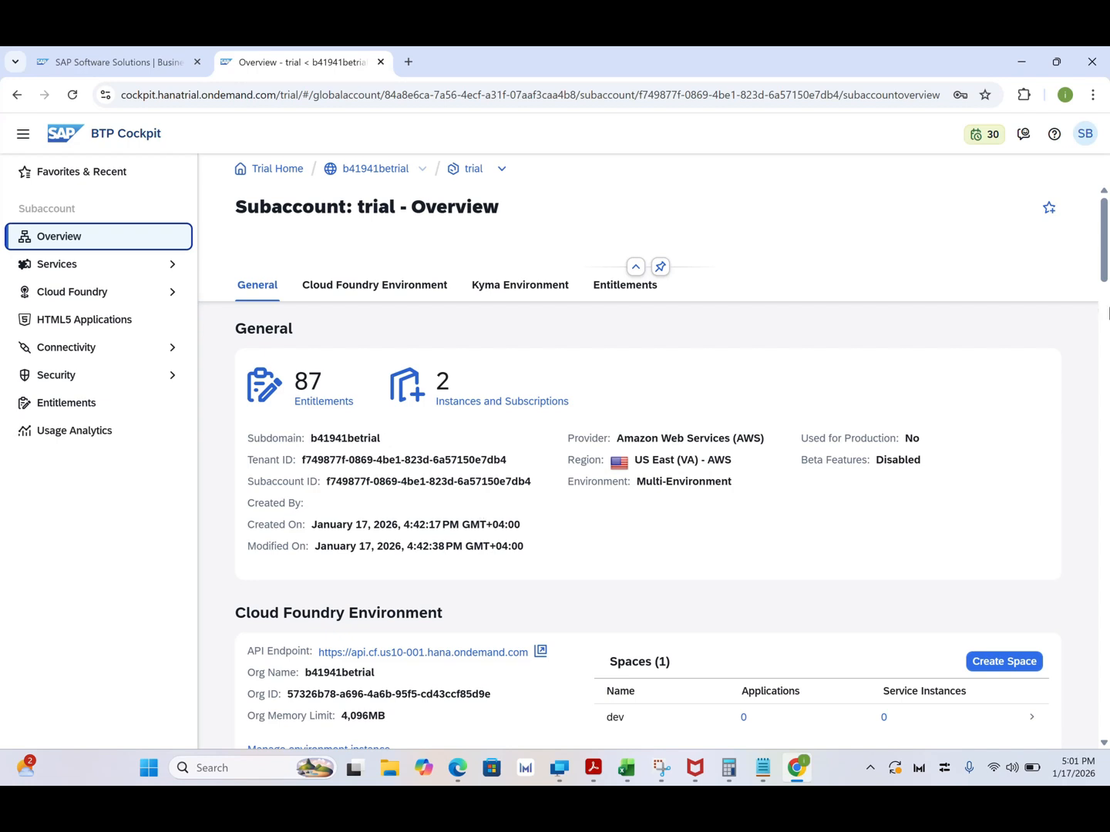
Review the trial subaccount overview, including the Cloud Foundry environment and entitlements sections
{"action": "scroll", "coordinate": [1107, 256], "scroll_direction": "down", "scroll_amount": 3}
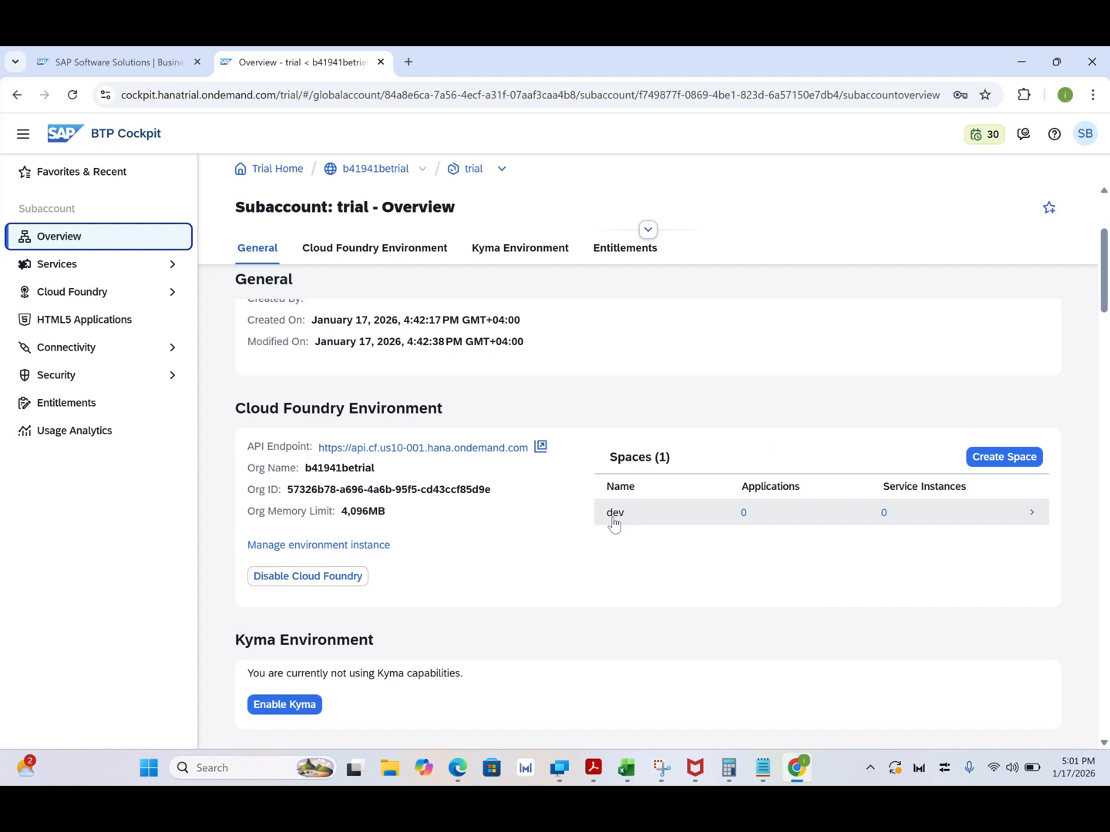
{"action": "left_click_drag", "start_coordinate": [403, 524], "coordinate": [252, 517]}
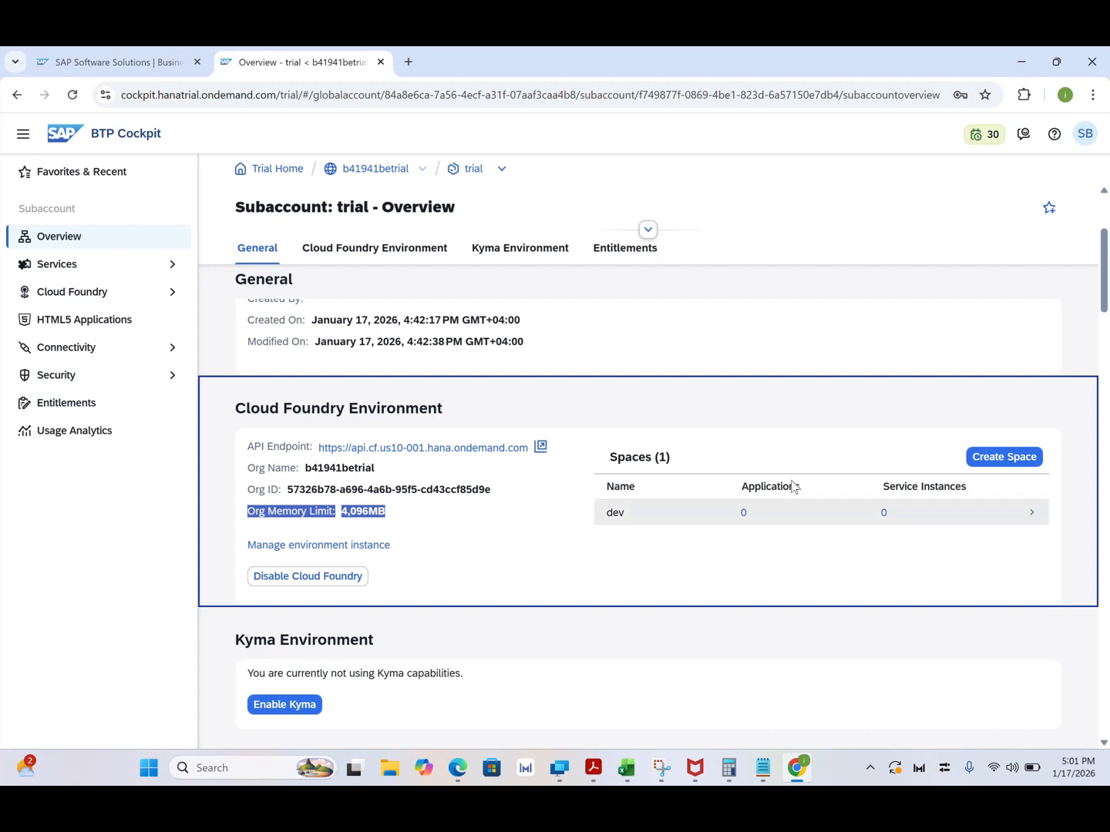
{"action": "left_click_drag", "start_coordinate": [1105, 303], "coordinate": [1107, 357]}
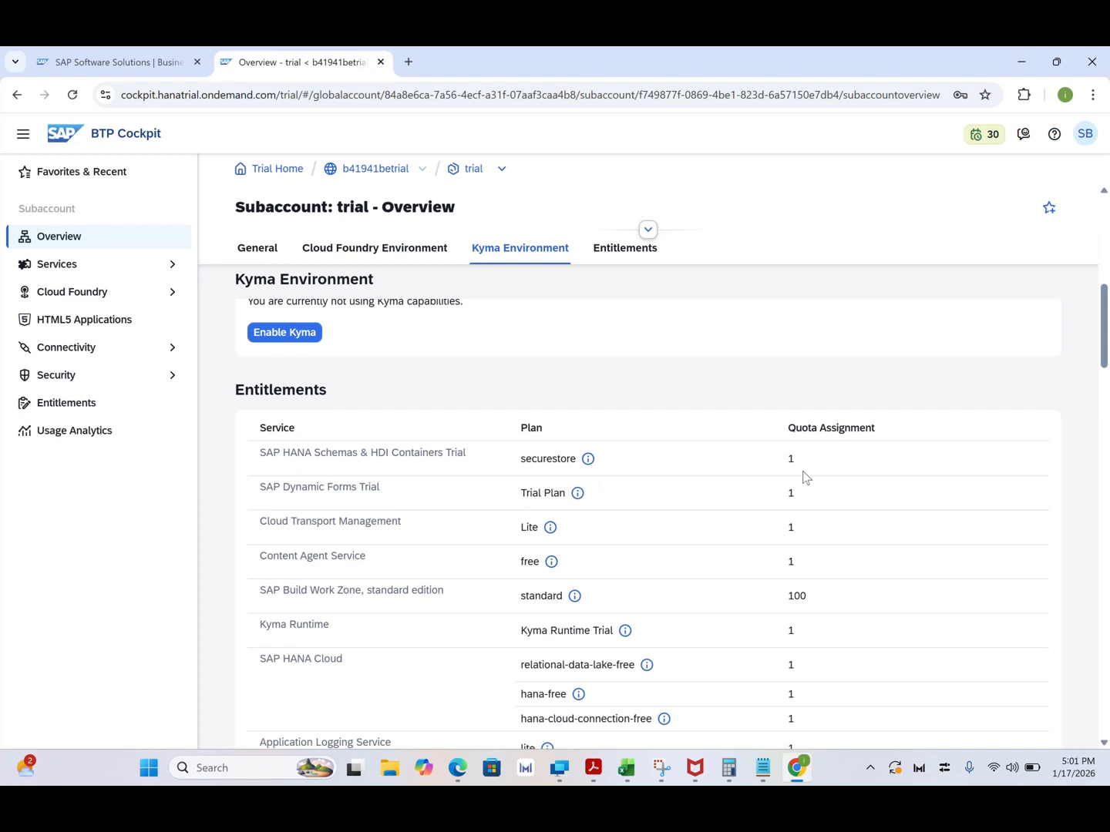
{"action": "left_click_drag", "start_coordinate": [1108, 373], "coordinate": [1107, 398]}
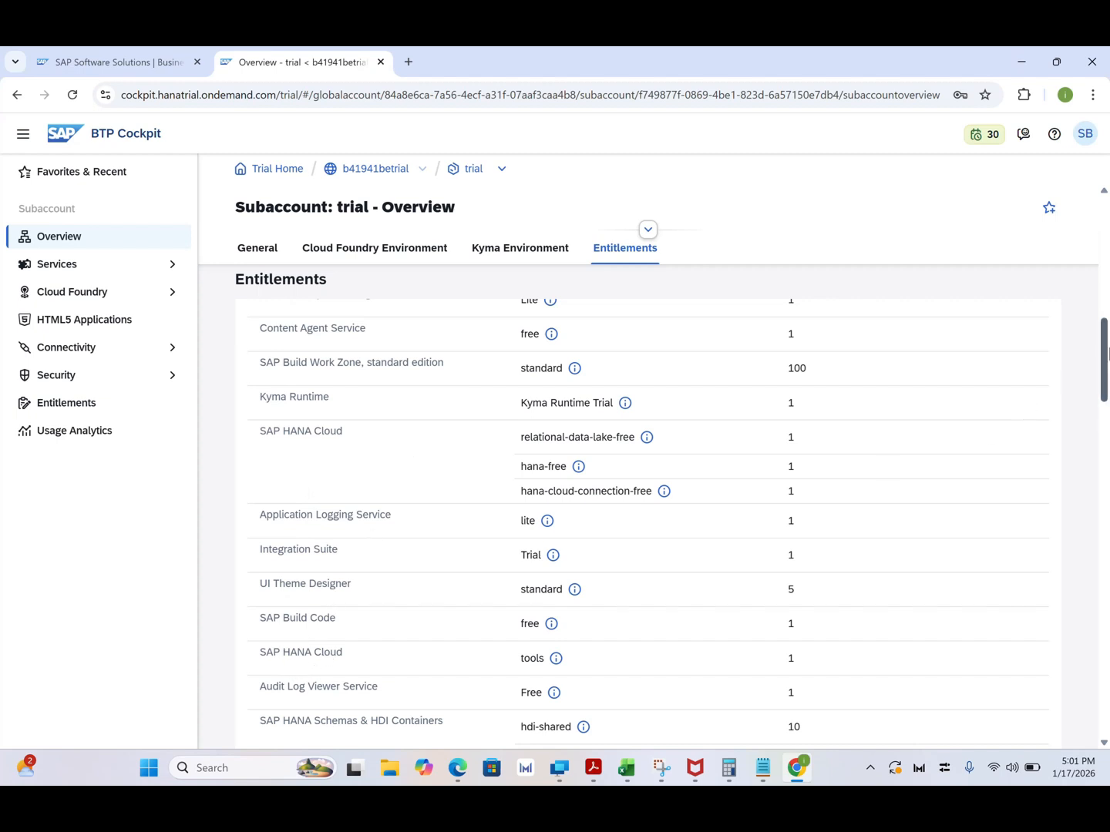
{"action": "left_click_drag", "start_coordinate": [1103, 371], "coordinate": [1106, 245]}
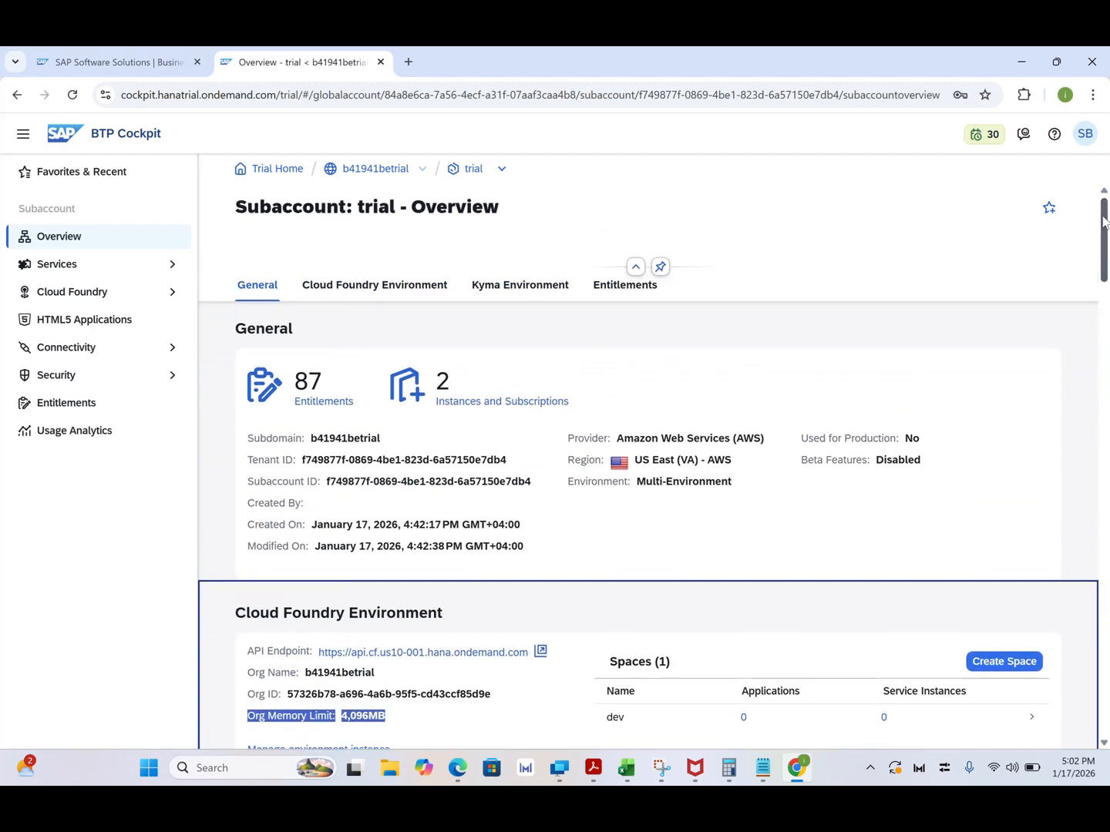
Open the subaccount's Instances and Subscriptions page under Services
{"action": "left_click", "coordinate": [155, 264]}
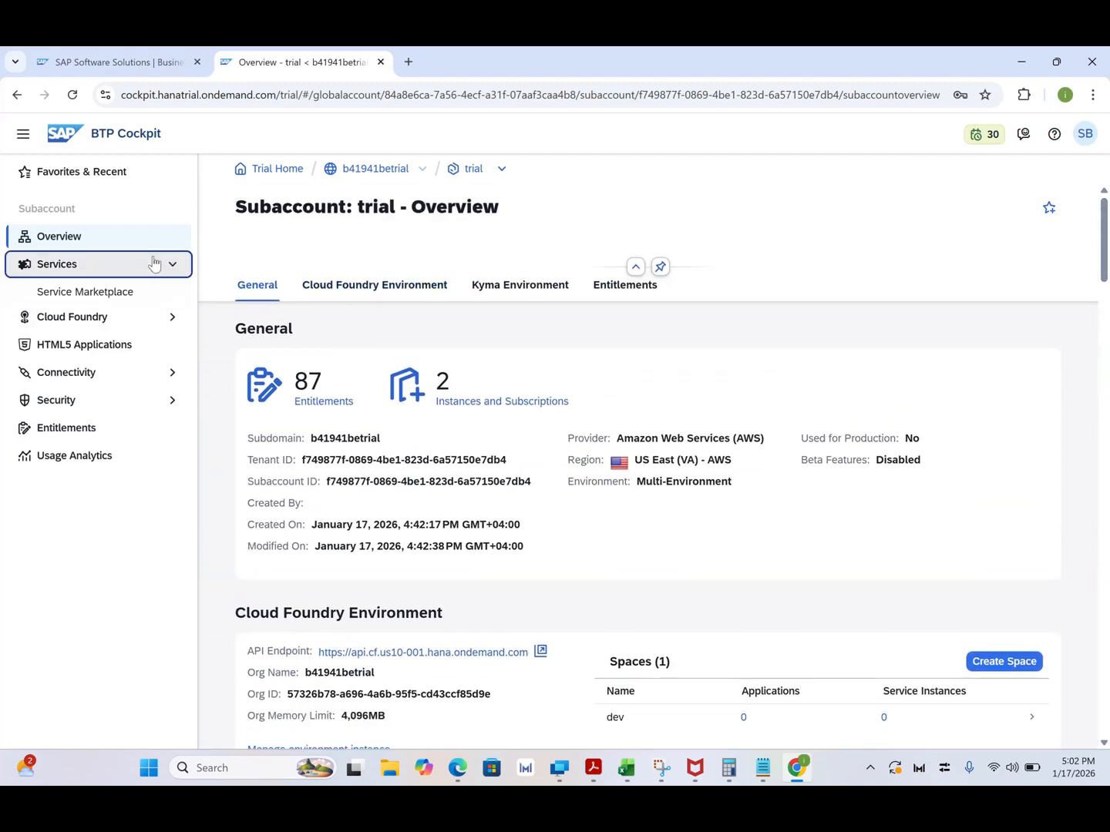
{"action": "left_click", "coordinate": [112, 325]}
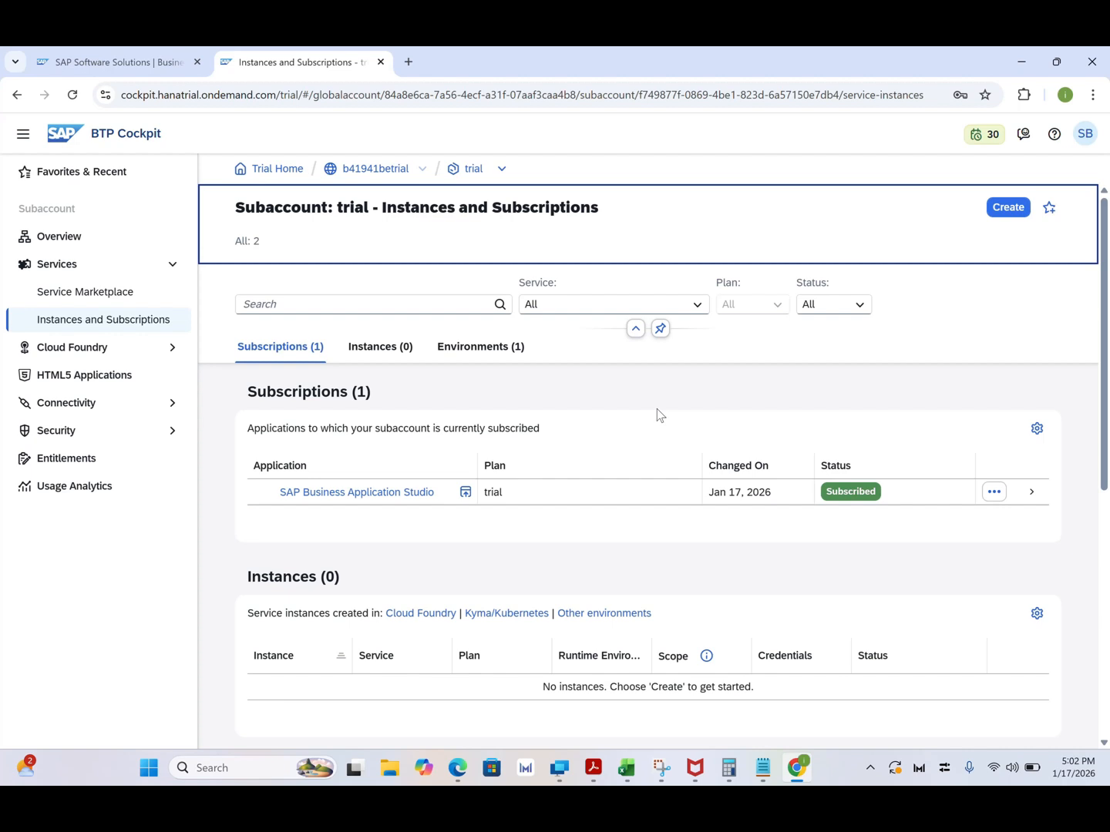
Open the Cloud Foundry Spaces page of the subaccount
{"action": "left_click", "coordinate": [133, 351]}
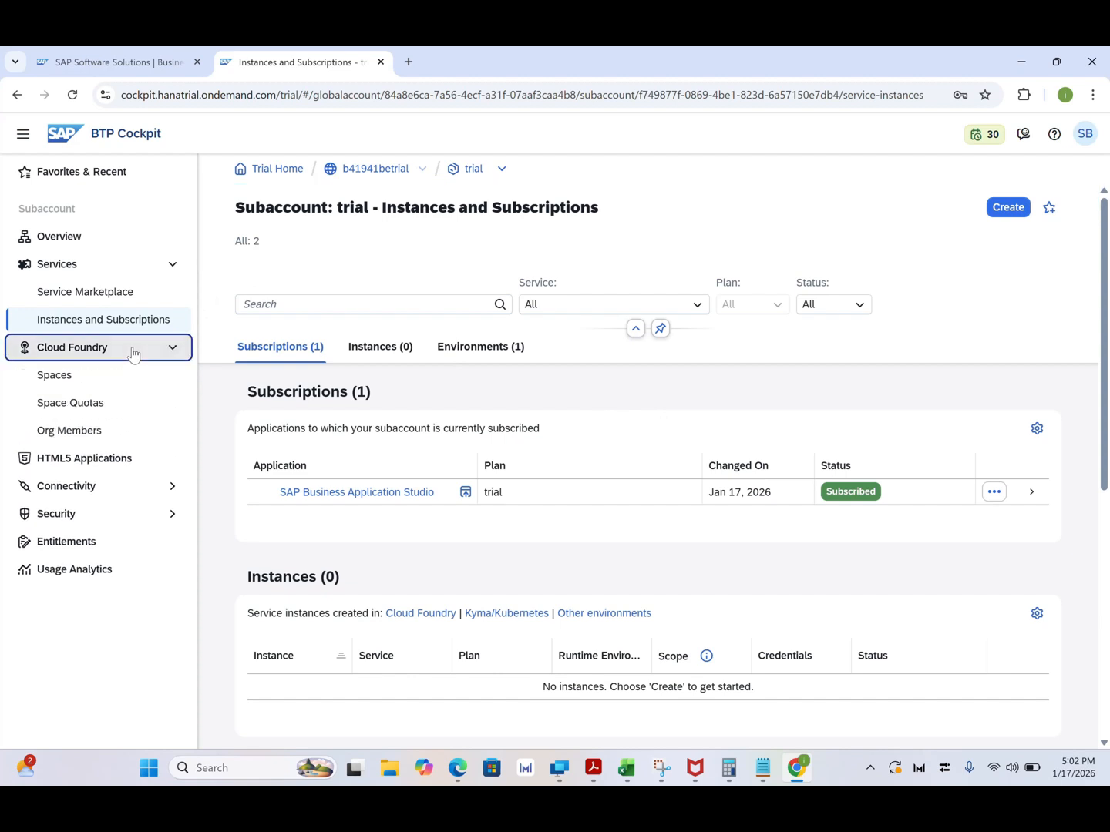
{"action": "left_click", "coordinate": [63, 381]}
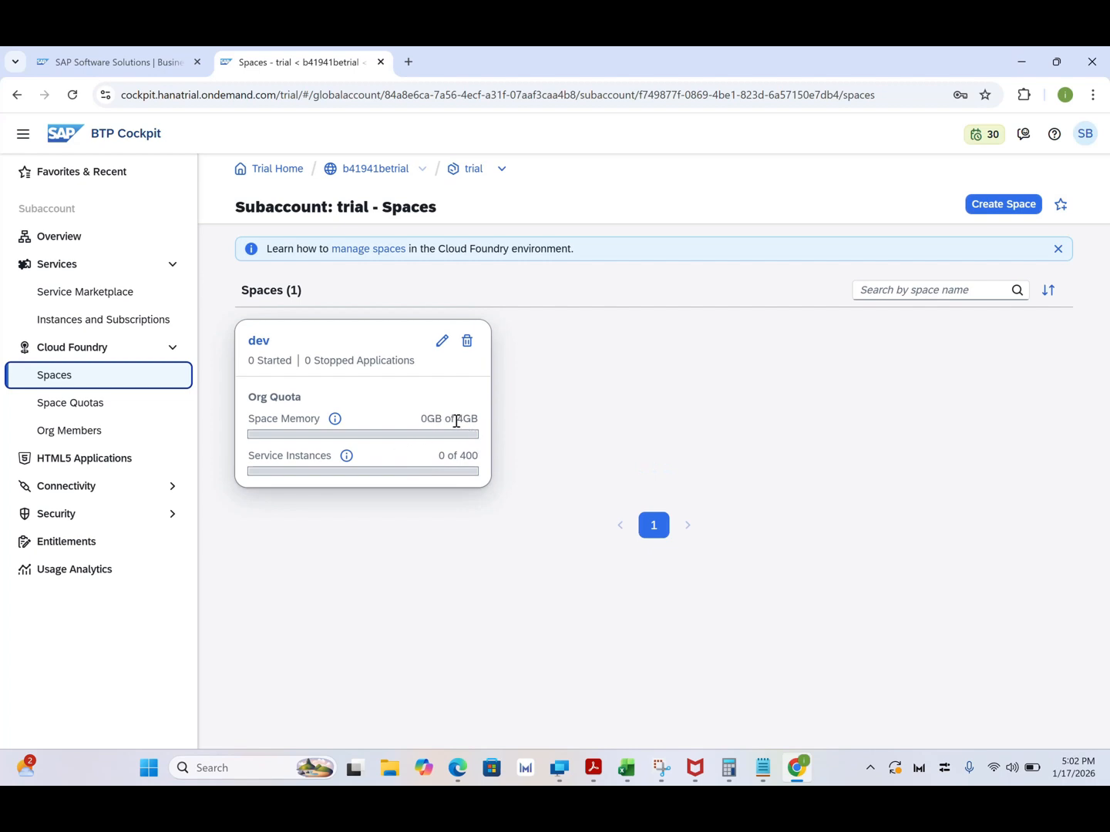
Open the Cloud Connectors page under Connectivity
{"action": "left_click", "coordinate": [140, 489]}
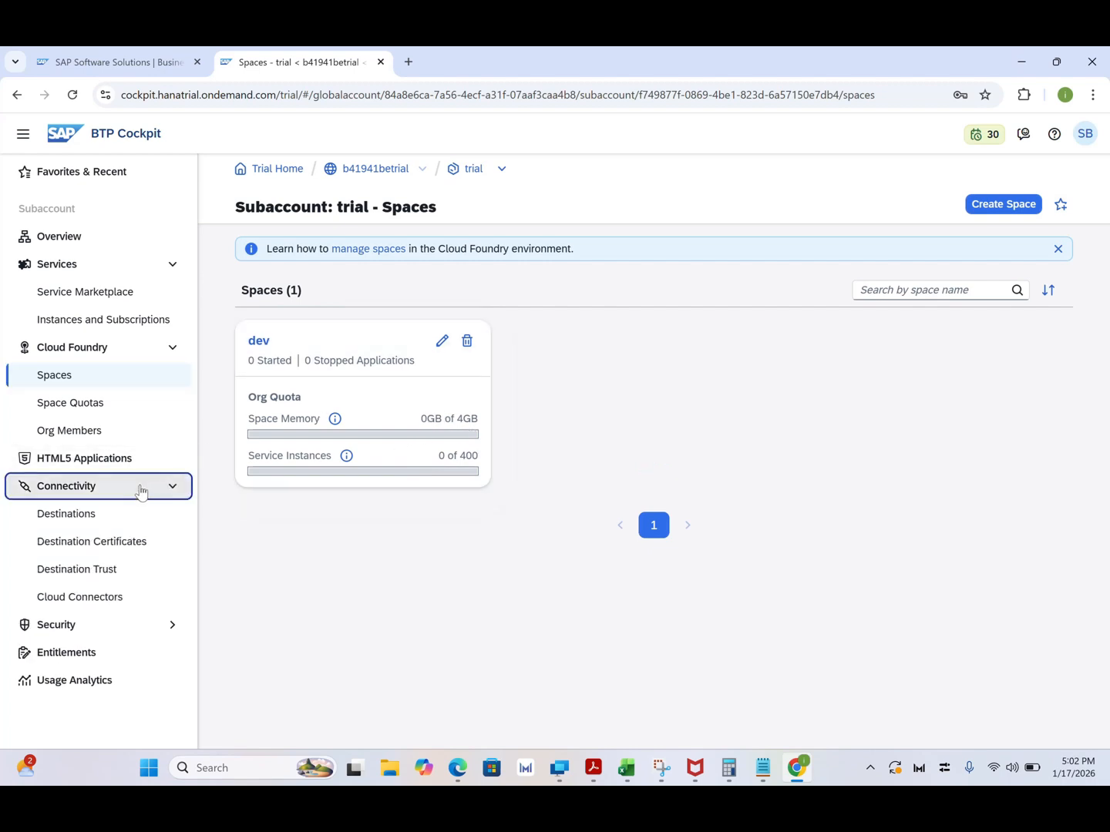
{"action": "left_click", "coordinate": [93, 490]}
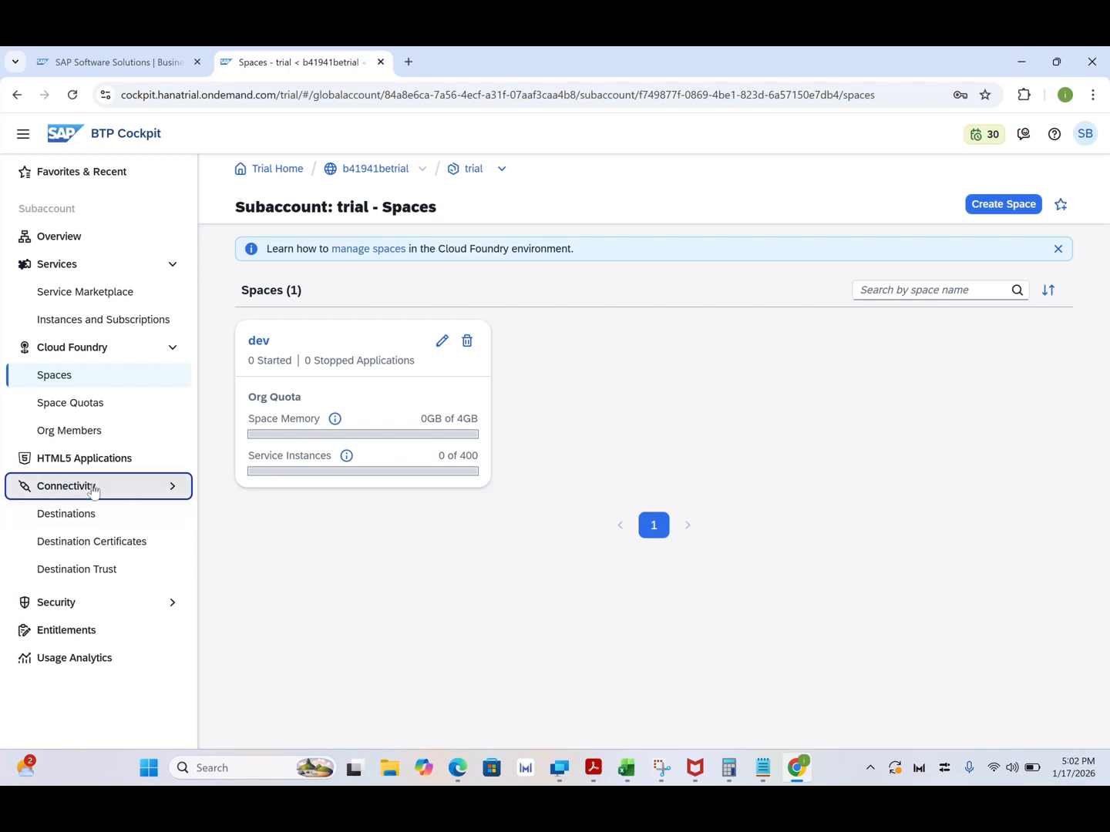
{"action": "left_click", "coordinate": [94, 490]}
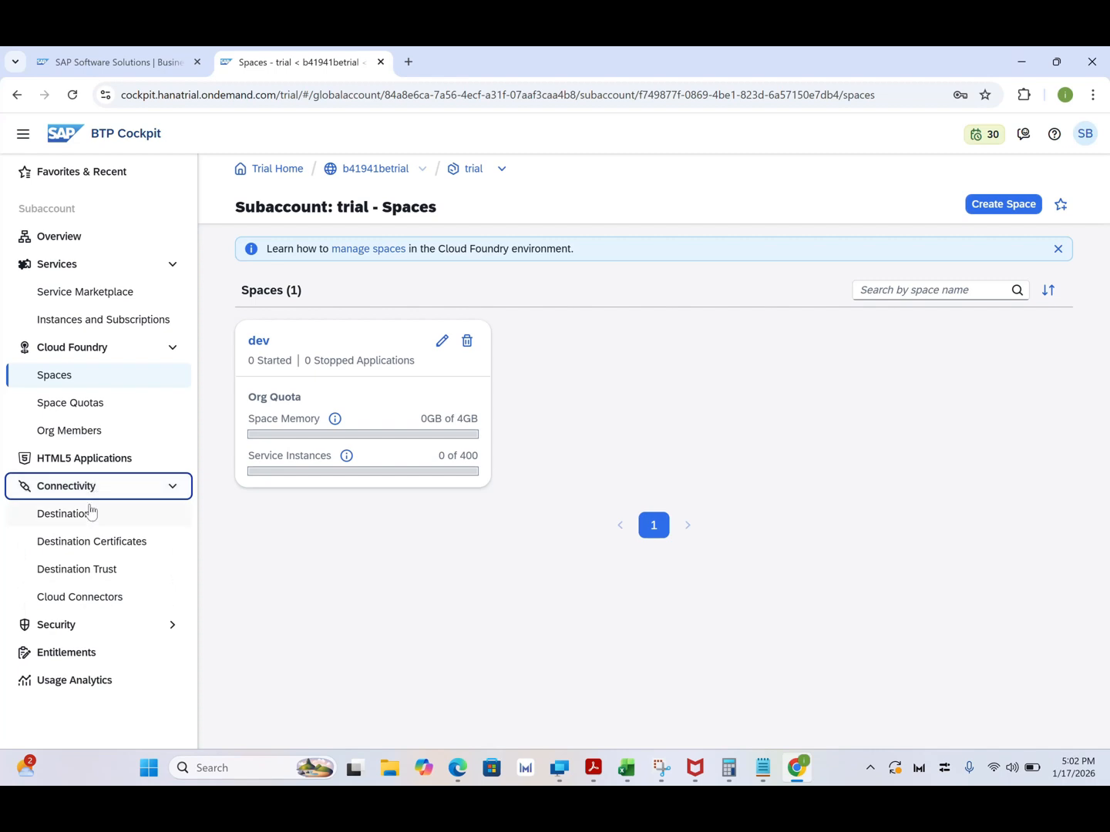
{"action": "left_click", "coordinate": [89, 511]}
{"action": "left_click", "coordinate": [110, 600]}
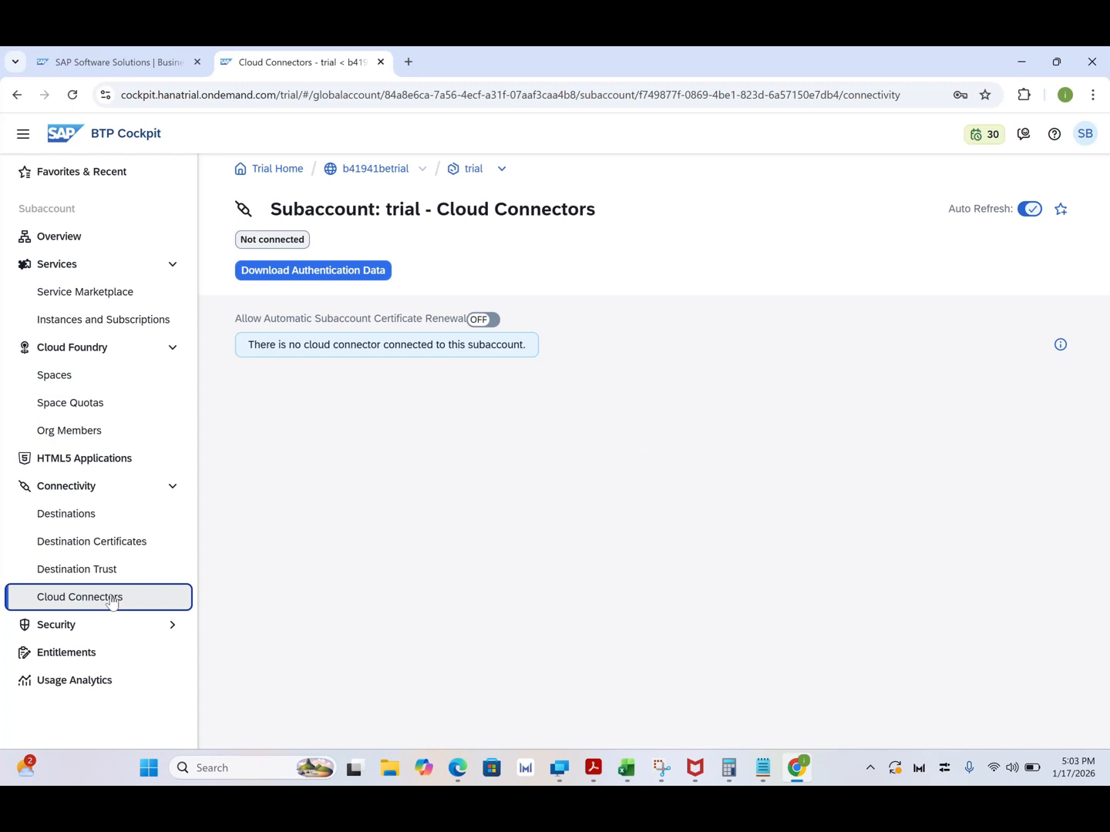
Open the subaccount's Users page under Security
{"action": "left_click", "coordinate": [118, 627]}
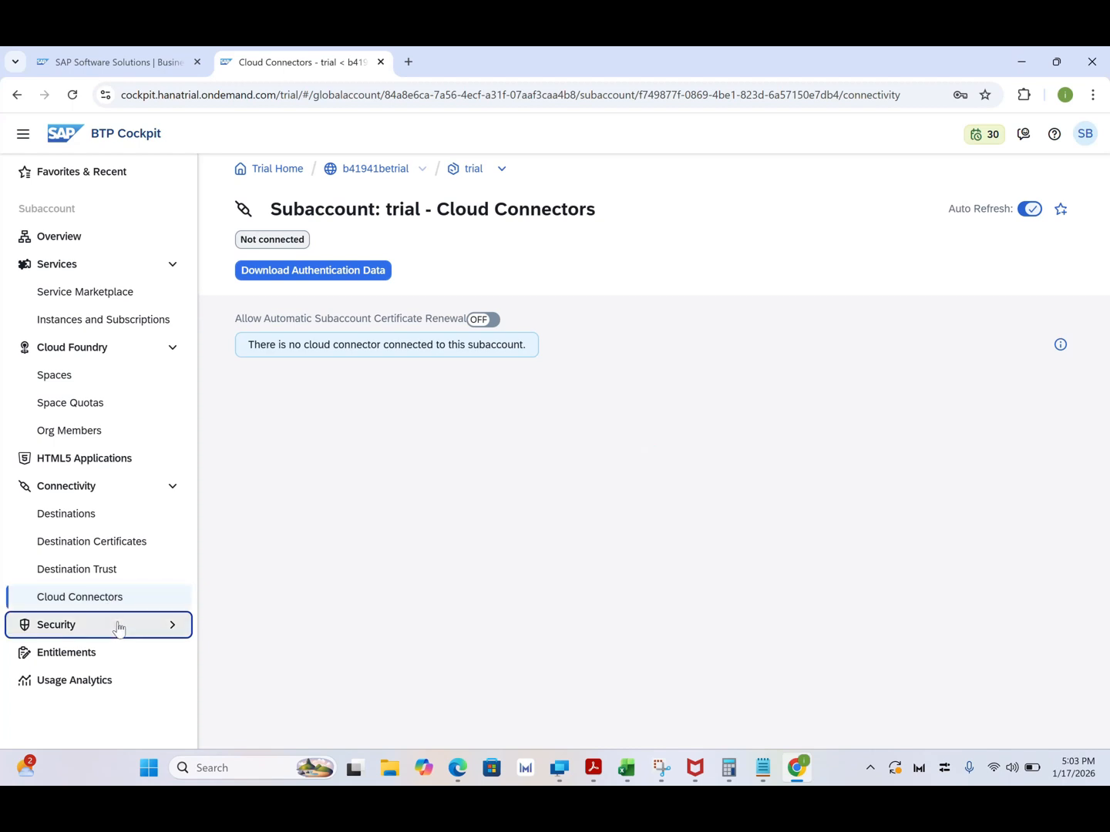
{"action": "left_click_drag", "start_coordinate": [193, 593], "coordinate": [192, 674]}
{"action": "left_click", "coordinate": [52, 568]}
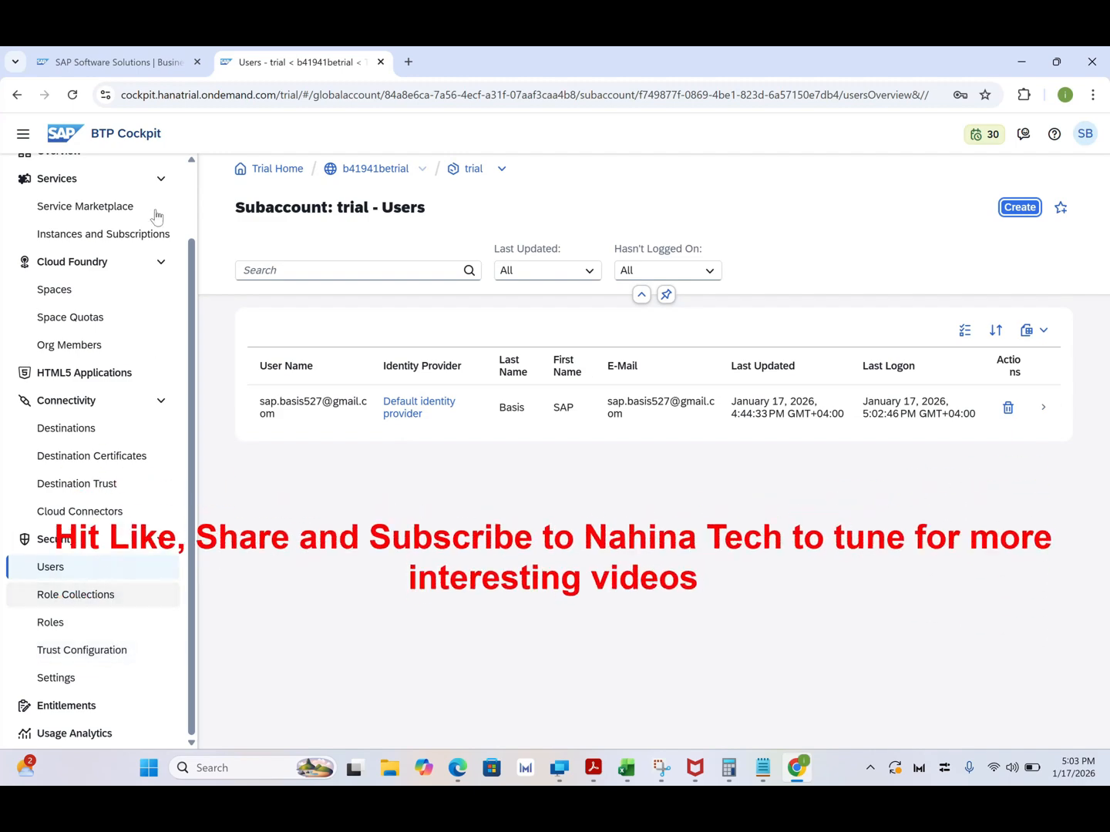
Return to the subaccount overview page
{"action": "scroll", "coordinate": [154, 277], "scroll_direction": "up", "scroll_amount": 2}
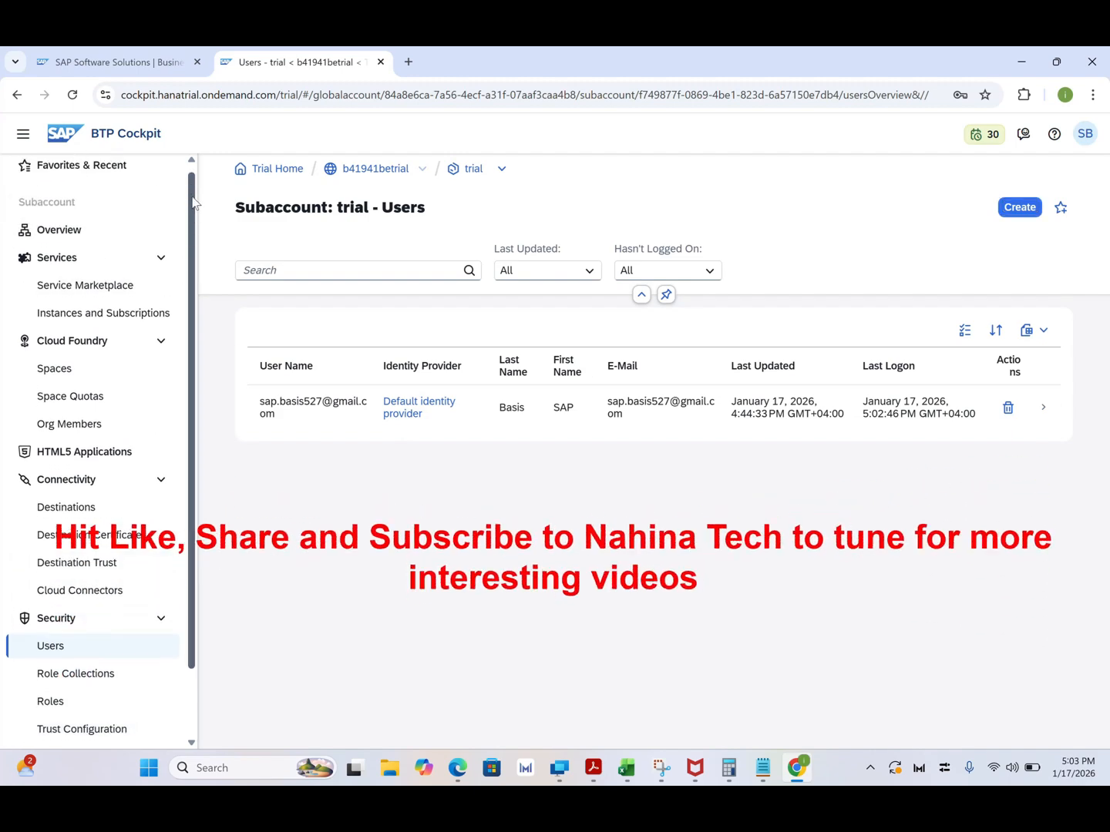
{"action": "left_click", "coordinate": [82, 241]}
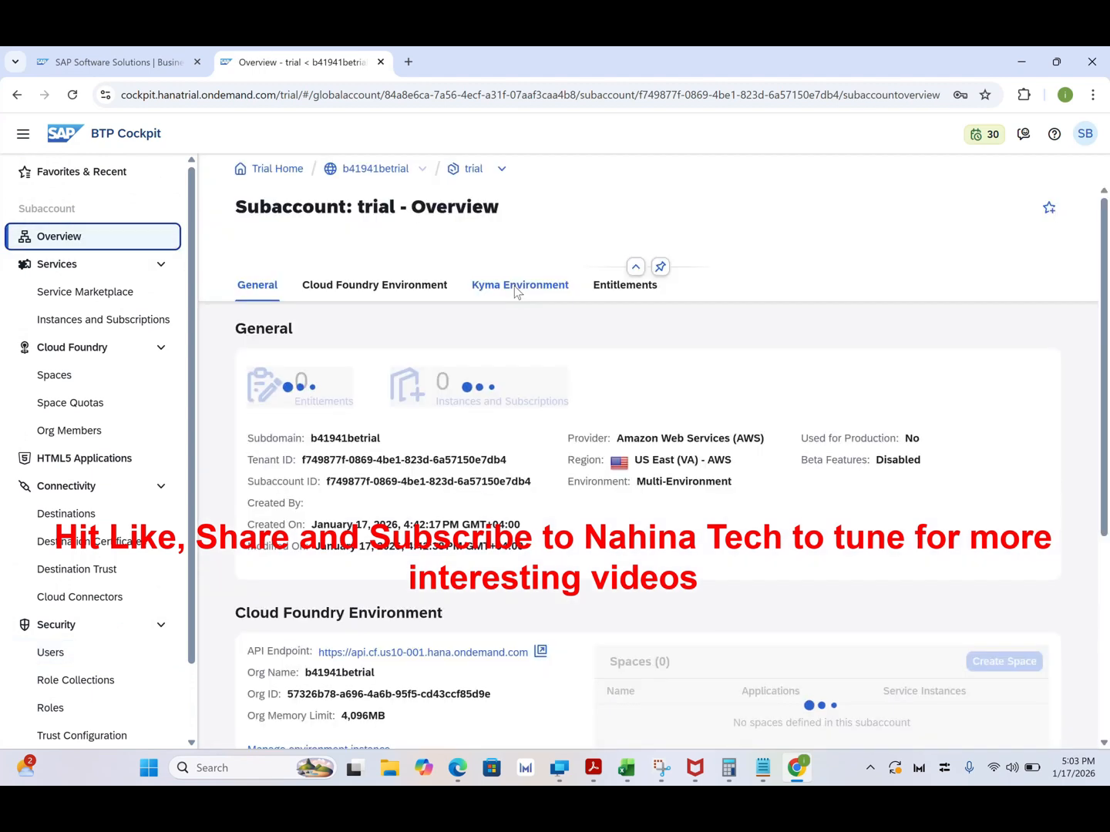